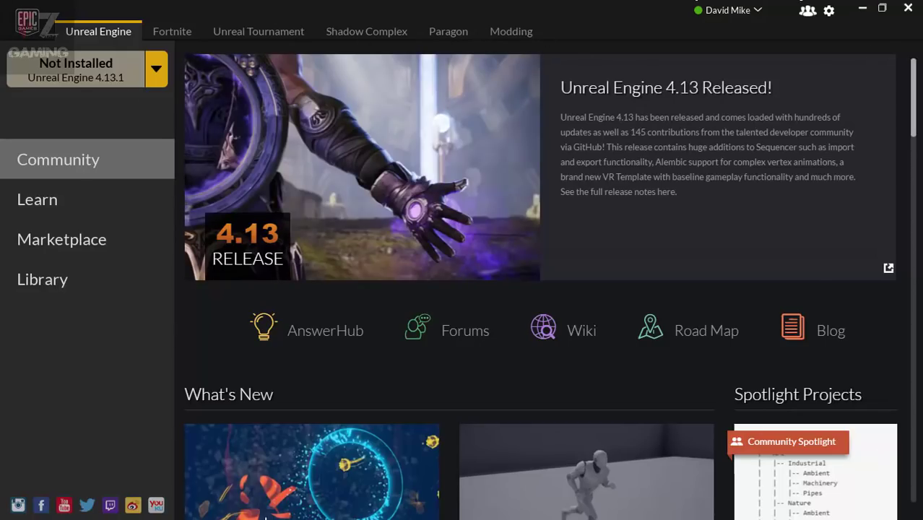
Switch to the browser and examine the web address of the Unreal Engine account dashboard
{"action": "key", "text": "super"}
{"action": "left_click", "coordinate": [101, 510]}
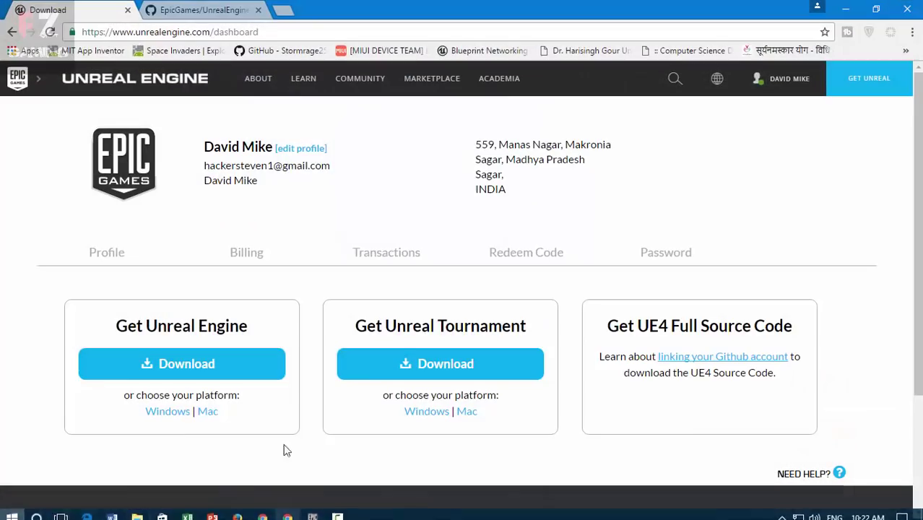
{"action": "left_click_drag", "start_coordinate": [284, 36], "coordinate": [92, 27]}
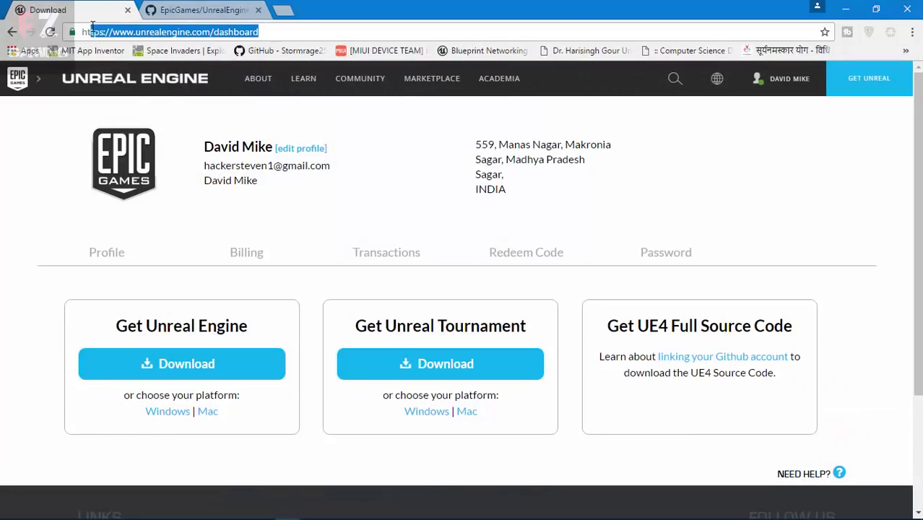
{"action": "left_click", "coordinate": [210, 176]}
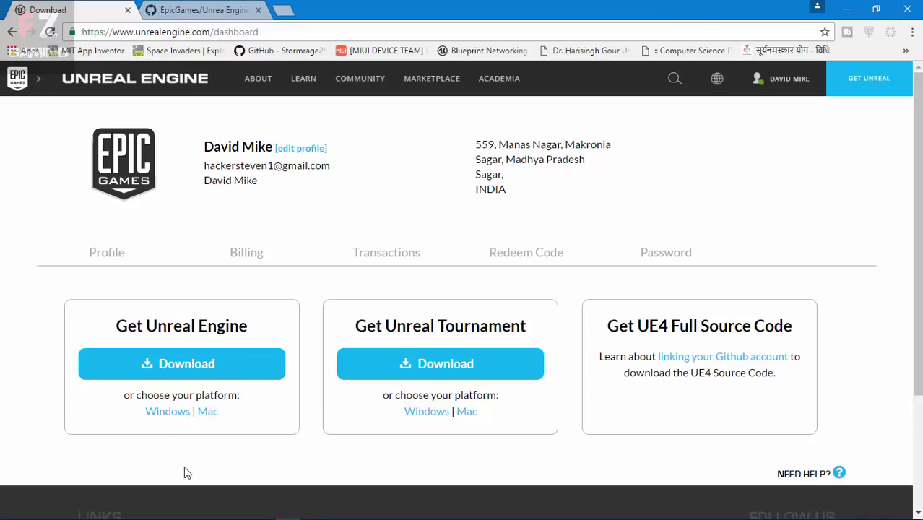
{"action": "left_click", "coordinate": [844, 9]}
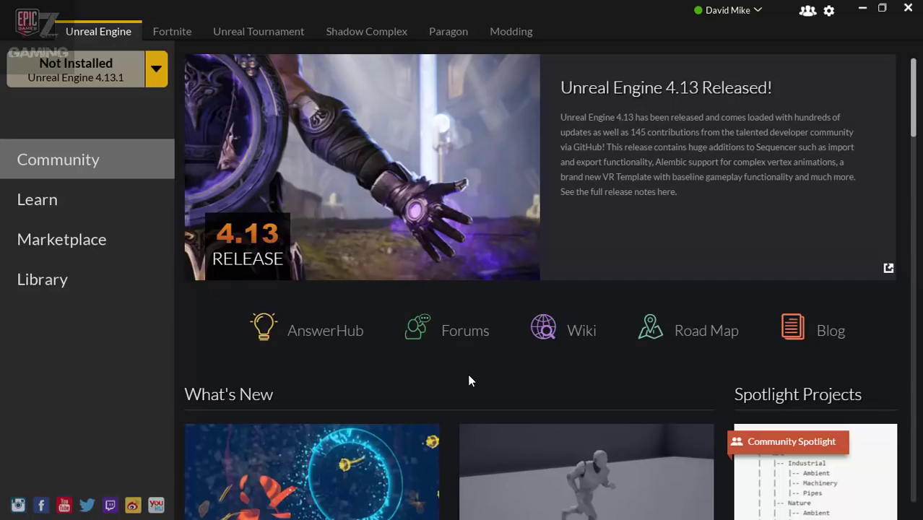
In the Epic Games Launcher library, remove the Unreal Engine 4.13.1 slot and add a 4.13.1 engine version again
{"action": "left_click", "coordinate": [865, 13]}
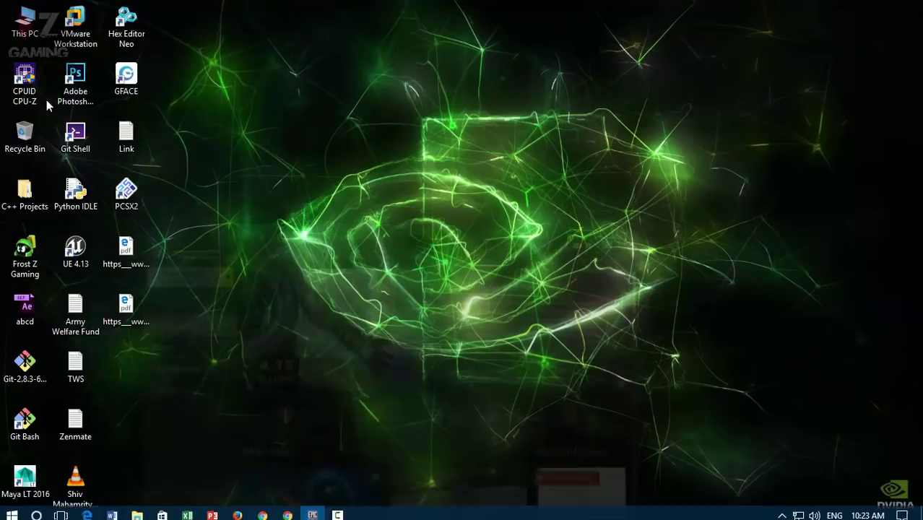
{"action": "left_click", "coordinate": [312, 507]}
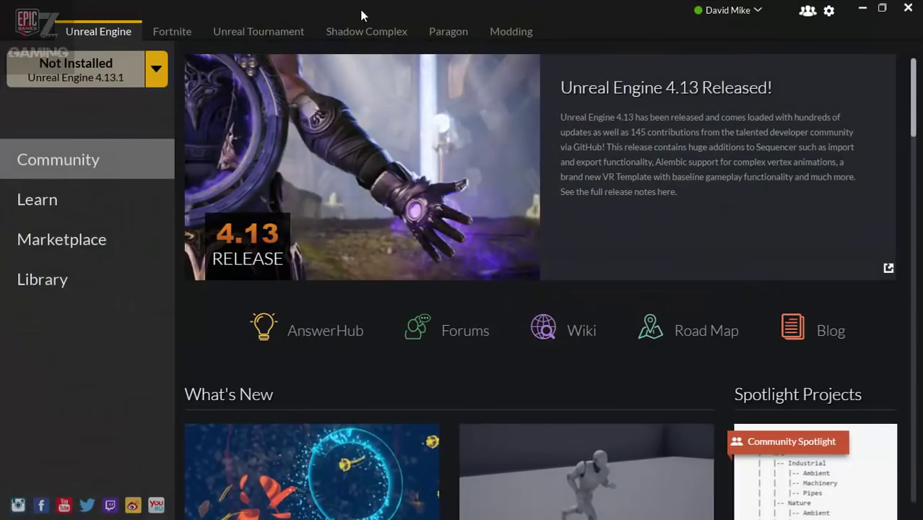
{"action": "left_click", "coordinate": [86, 287]}
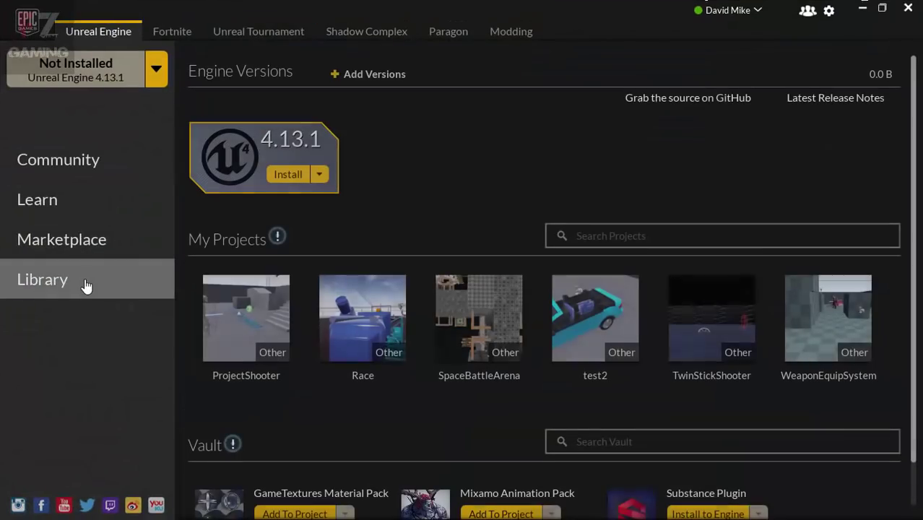
{"action": "left_click", "coordinate": [200, 137]}
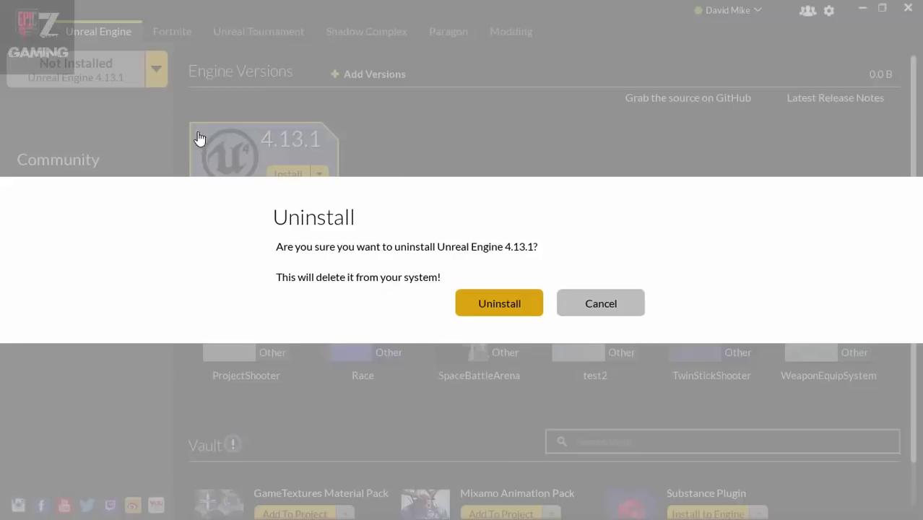
{"action": "left_click", "coordinate": [515, 303]}
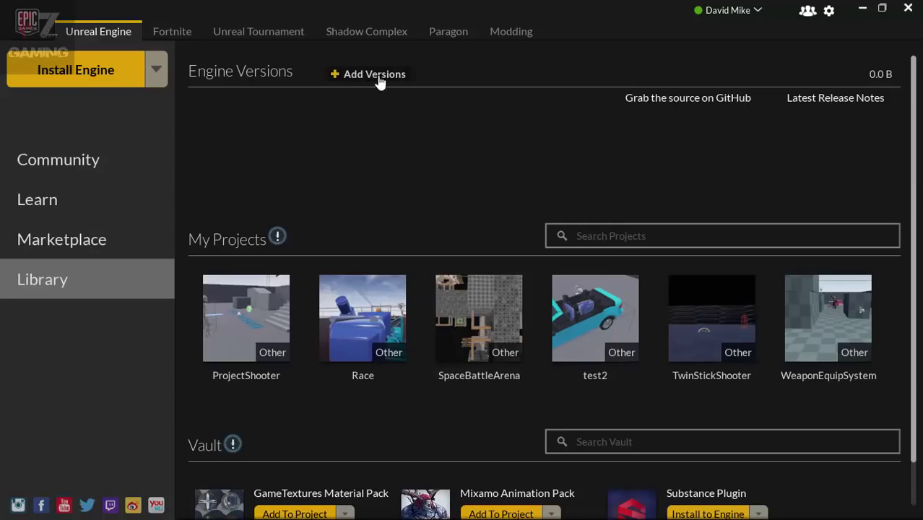
{"action": "left_click", "coordinate": [321, 139]}
{"action": "left_click", "coordinate": [311, 164]}
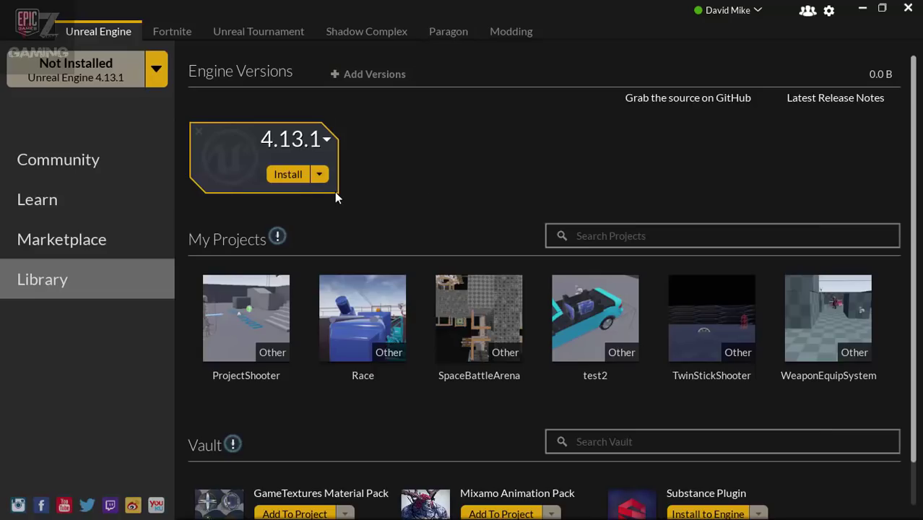
Switch to the browser, open the Unreal Engine account profile, highlight the GitHub account name and save the profile
{"action": "left_click", "coordinate": [861, 9]}
{"action": "right_click", "coordinate": [272, 84]}
{"action": "left_click", "coordinate": [311, 126]}
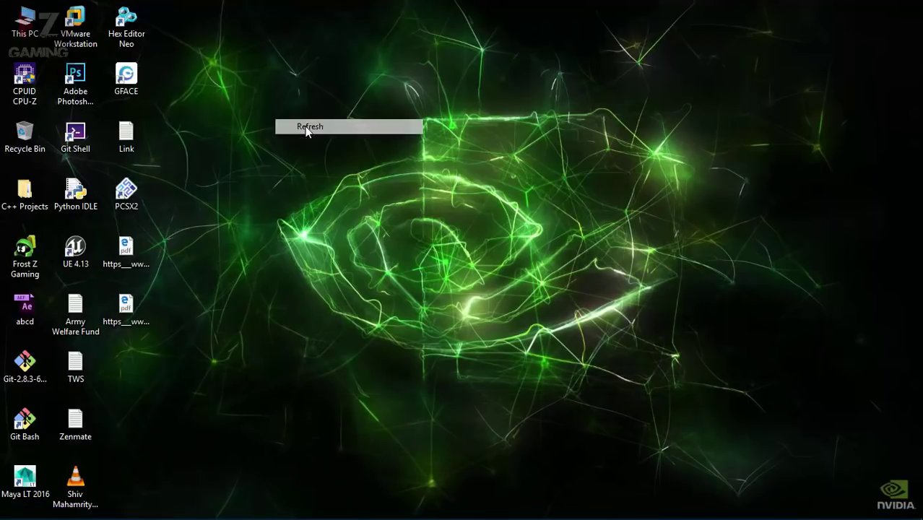
{"action": "left_click", "coordinate": [287, 511]}
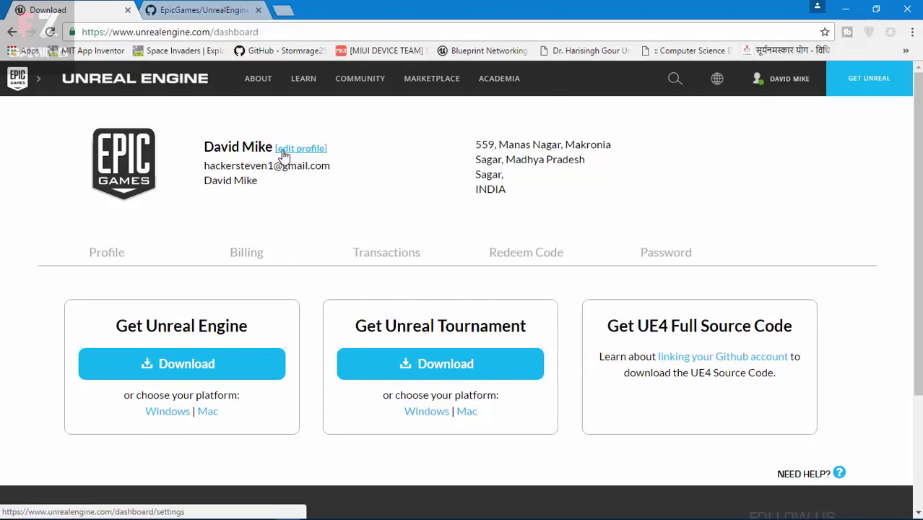
{"action": "left_click", "coordinate": [94, 257]}
{"action": "scroll", "coordinate": [248, 236], "scroll_direction": "down", "scroll_amount": 3}
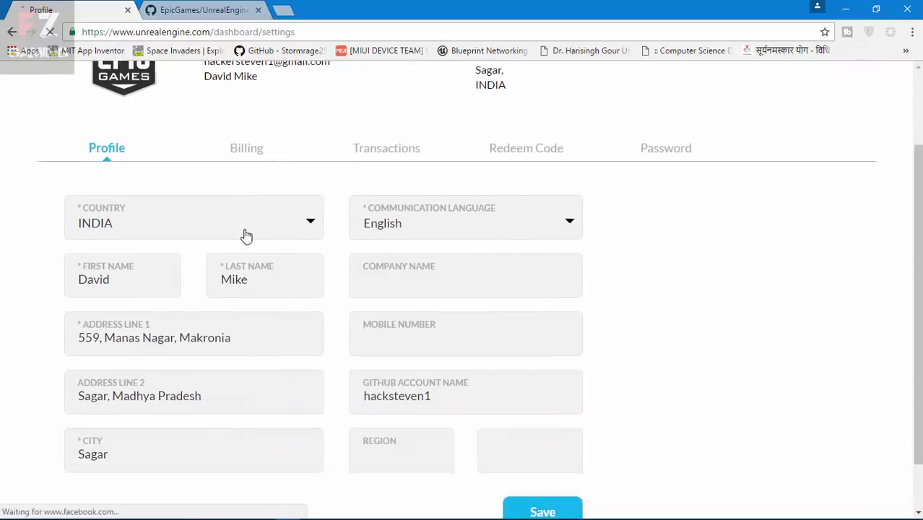
{"action": "left_click_drag", "start_coordinate": [465, 335], "coordinate": [357, 336]}
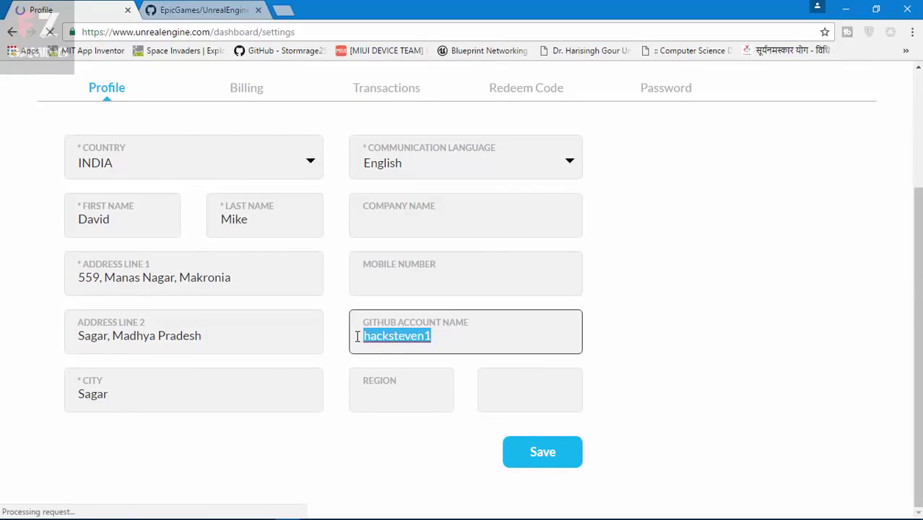
{"action": "left_click", "coordinate": [535, 455]}
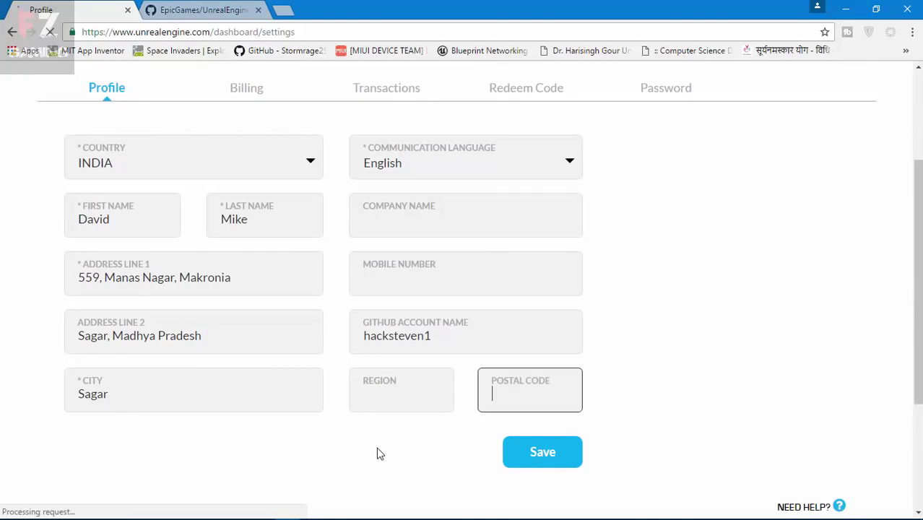
Examine the EpicGames organization on GitHub, especially its private UnrealEngine and UnrealTournament repositories
{"action": "left_click", "coordinate": [189, 9]}
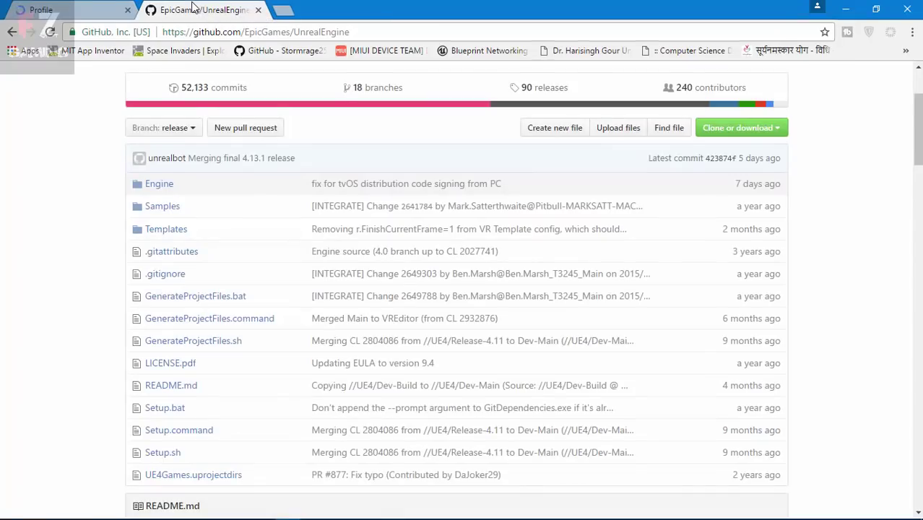
{"action": "scroll", "coordinate": [361, 214], "scroll_direction": "up", "scroll_amount": 2}
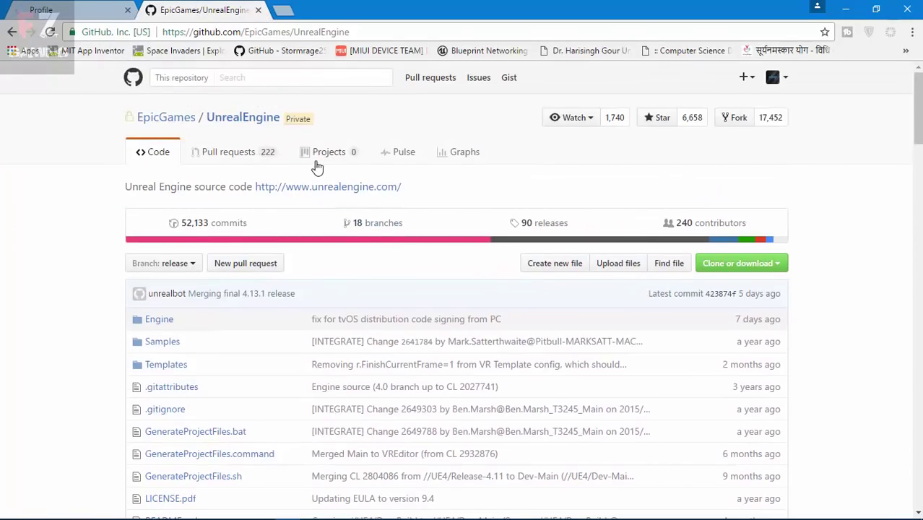
{"action": "left_click", "coordinate": [181, 125]}
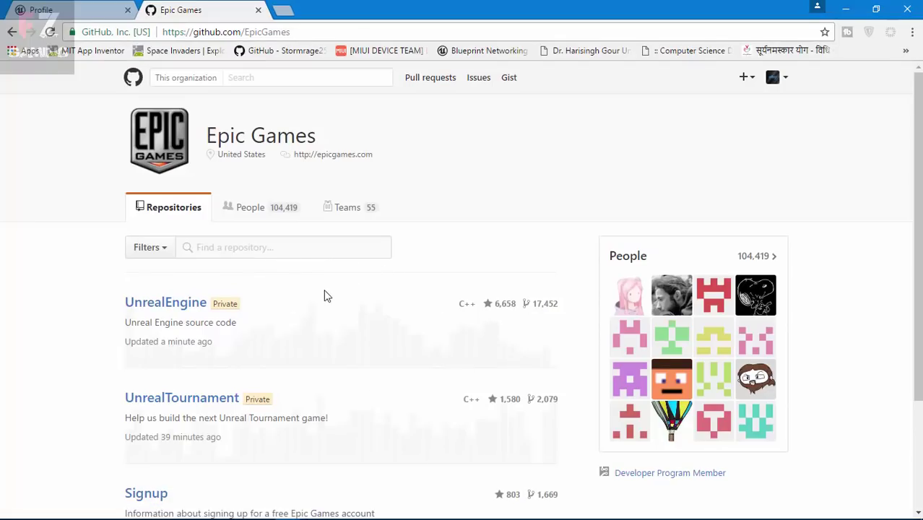
{"action": "scroll", "coordinate": [289, 260], "scroll_direction": "down", "scroll_amount": 3}
{"action": "left_click_drag", "start_coordinate": [90, 254], "coordinate": [258, 255]}
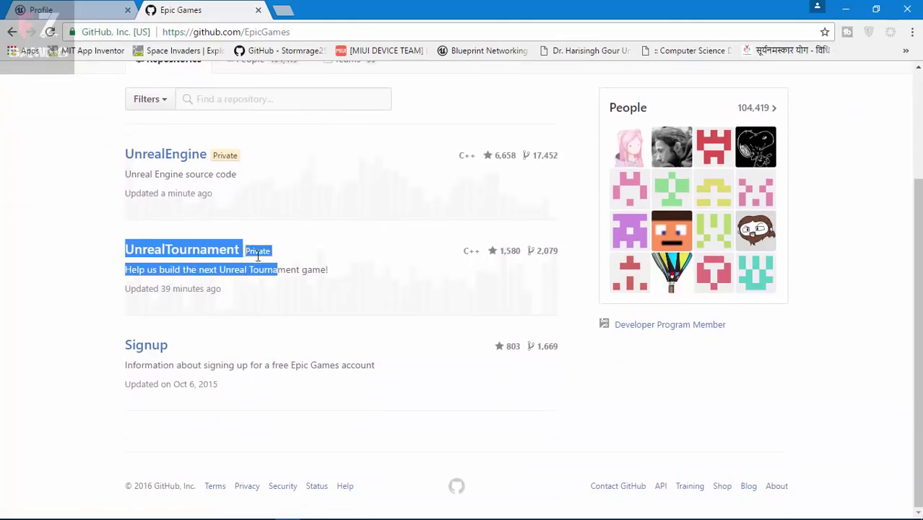
{"action": "left_click_drag", "start_coordinate": [113, 165], "coordinate": [249, 159]}
{"action": "left_click", "coordinate": [273, 165]}
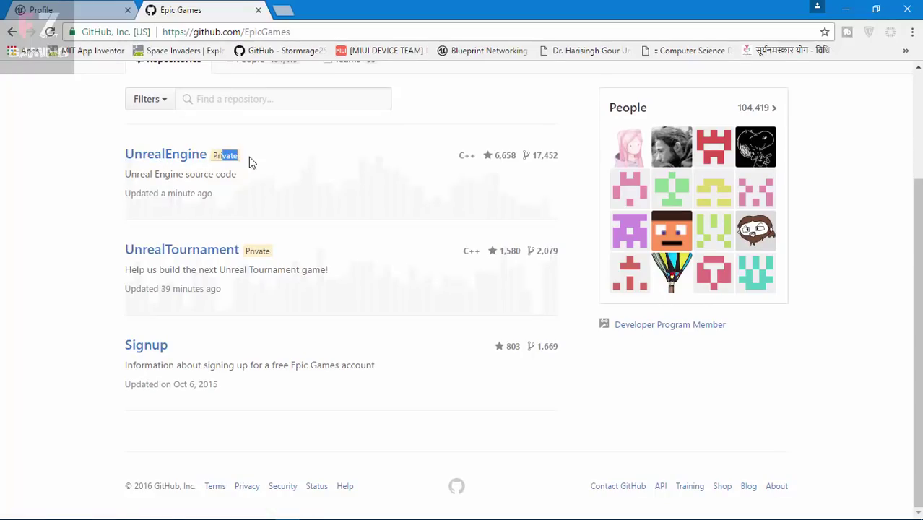
{"action": "scroll", "coordinate": [304, 242], "scroll_direction": "up", "scroll_amount": 3}
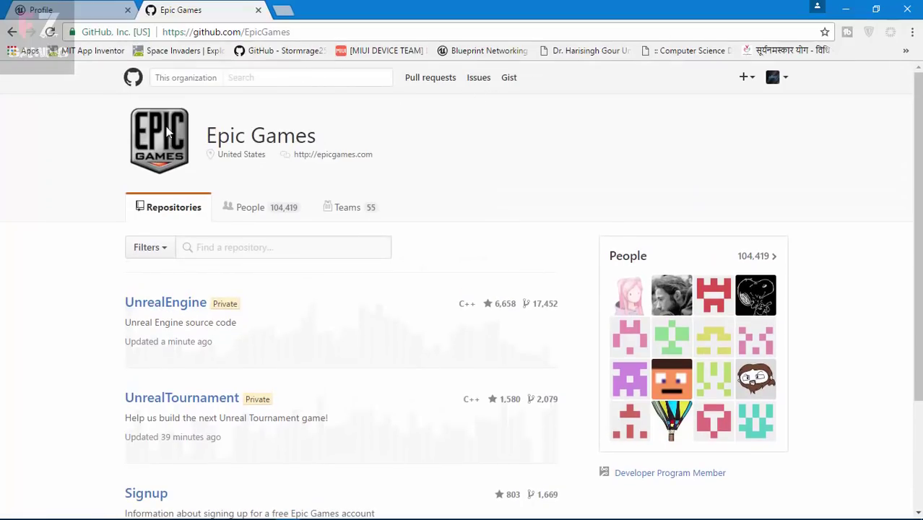
Check the GitHub account name entered in the saved Unreal Engine profile
{"action": "left_click", "coordinate": [52, 7]}
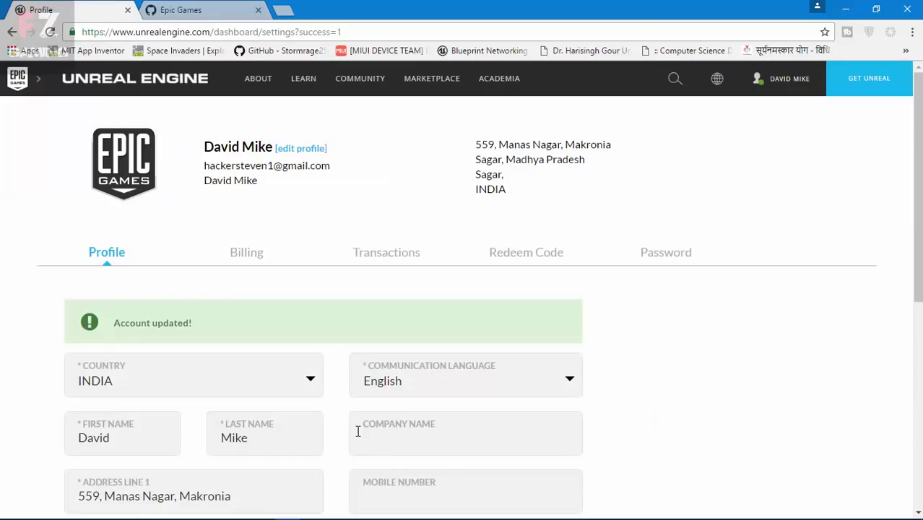
{"action": "scroll", "coordinate": [368, 361], "scroll_direction": "down", "scroll_amount": 5}
{"action": "left_click_drag", "start_coordinate": [461, 213], "coordinate": [346, 210]}
{"action": "left_click", "coordinate": [346, 216]}
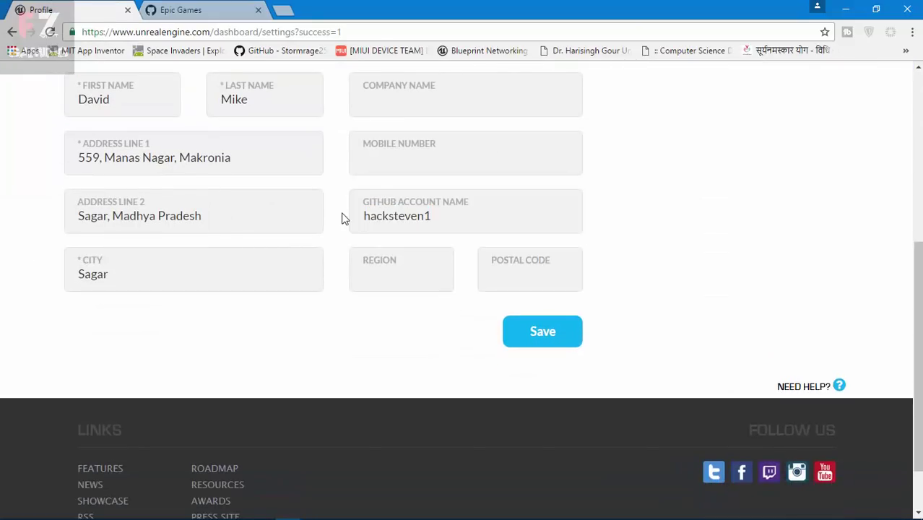
{"action": "scroll", "coordinate": [186, 220], "scroll_direction": "up", "scroll_amount": 5}
Open the UnrealEngine repository of EpicGames on GitHub and switch it to the 4.13 branch
{"action": "left_click", "coordinate": [195, 6]}
{"action": "scroll", "coordinate": [186, 273], "scroll_direction": "down", "scroll_amount": 1}
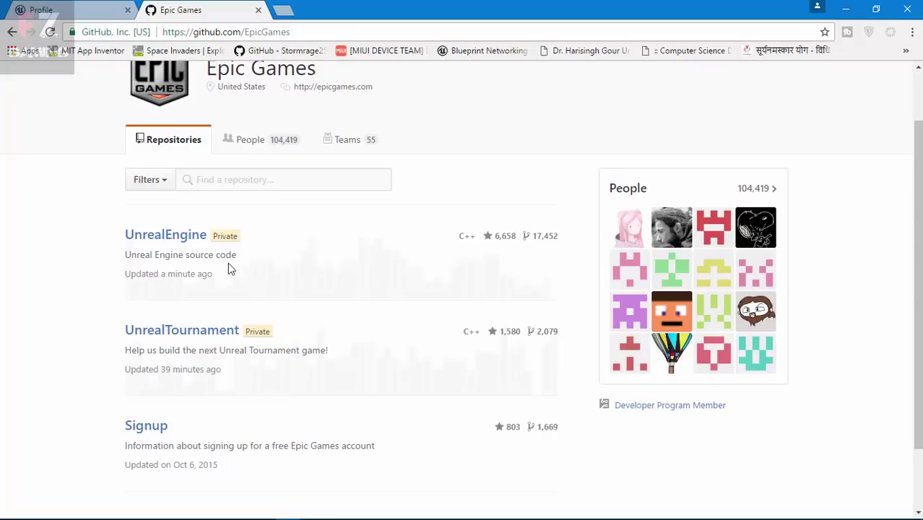
{"action": "left_click", "coordinate": [167, 238]}
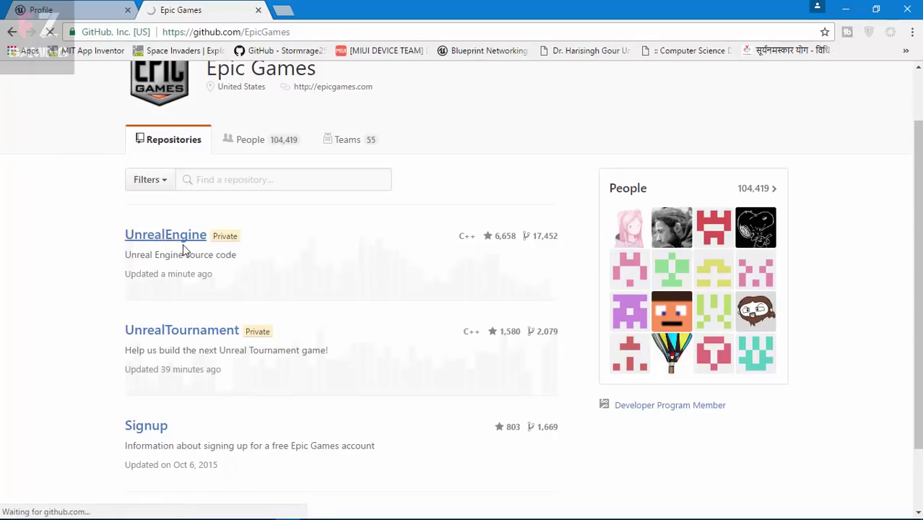
{"action": "scroll", "coordinate": [184, 180], "scroll_direction": "down", "scroll_amount": 2}
{"action": "left_click", "coordinate": [177, 128]}
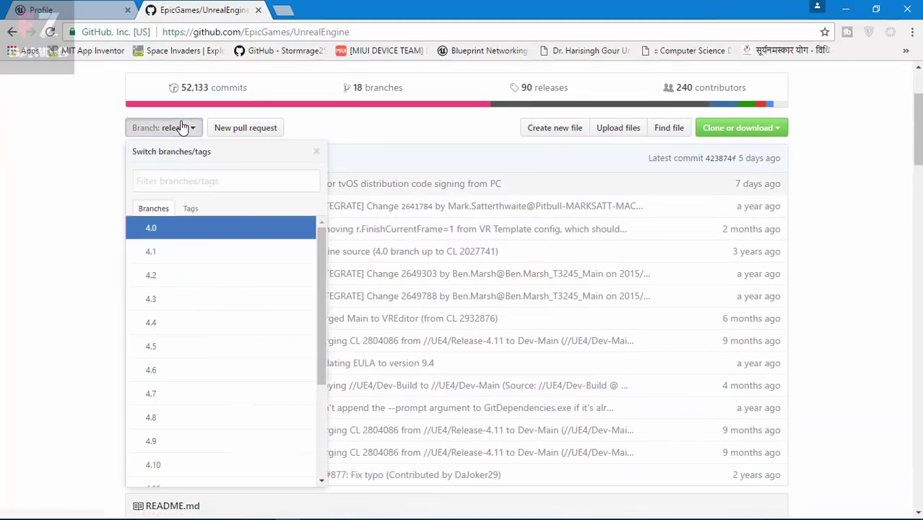
{"action": "scroll", "coordinate": [203, 399], "scroll_direction": "down", "scroll_amount": 6}
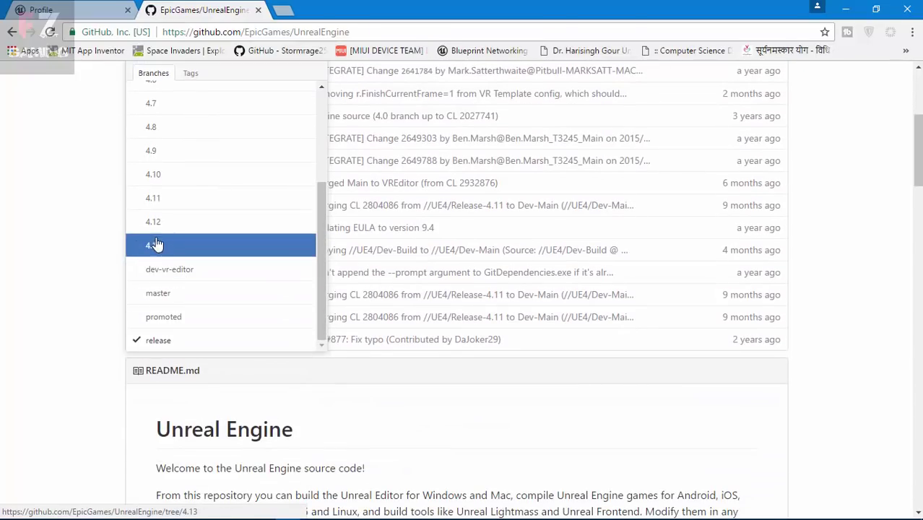
{"action": "left_click", "coordinate": [172, 246]}
Download the source code of the 4.13 branch as a ZIP file
{"action": "scroll", "coordinate": [390, 282], "scroll_direction": "down", "scroll_amount": 2}
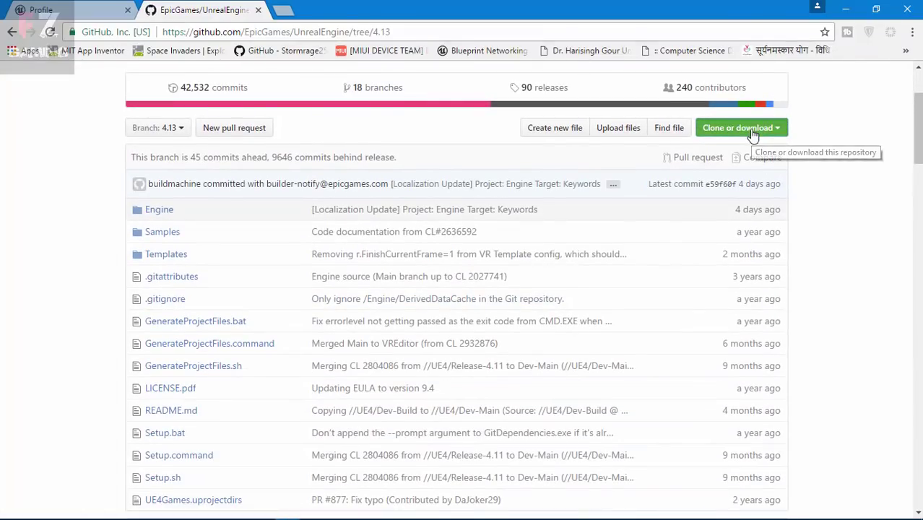
{"action": "left_click", "coordinate": [753, 133]}
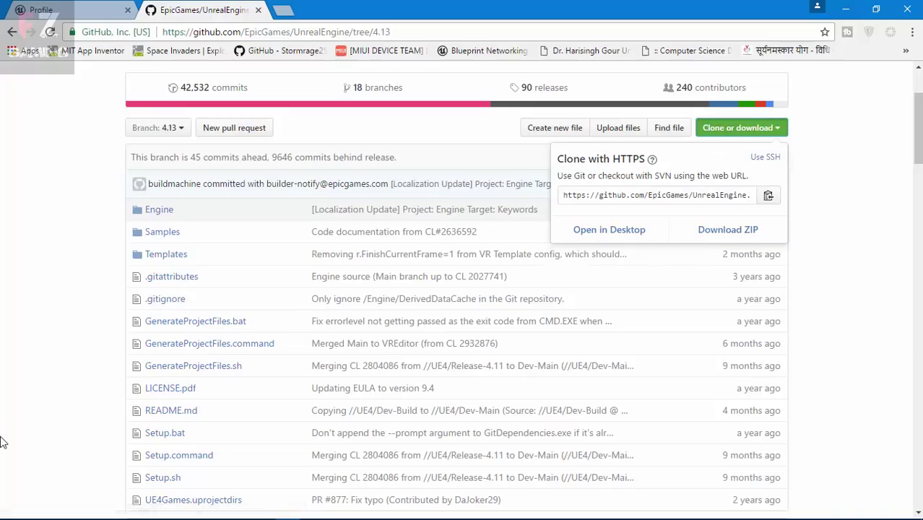
{"action": "left_click", "coordinate": [752, 230]}
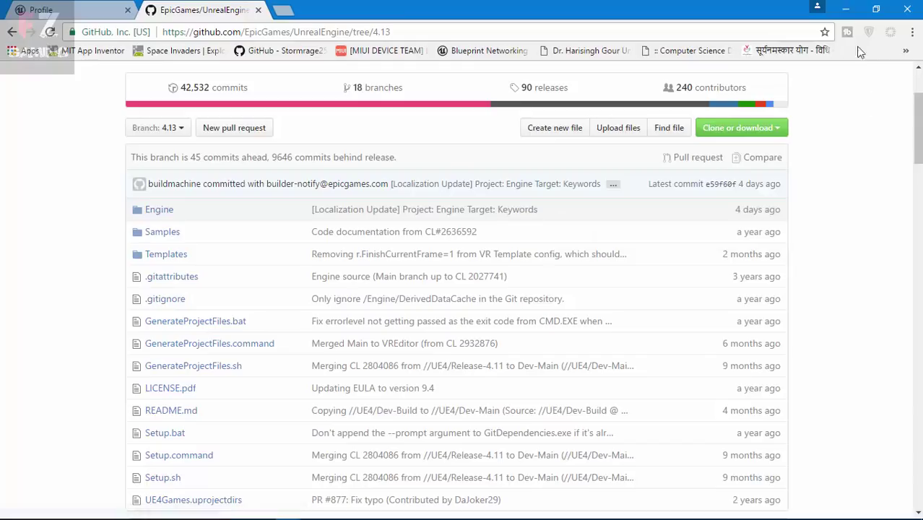
Switch to File Explorer and open the UnrealEngine folder on the MEDIA (G:) drive
{"action": "left_click", "coordinate": [852, 7]}
{"action": "key", "text": "super+e"}
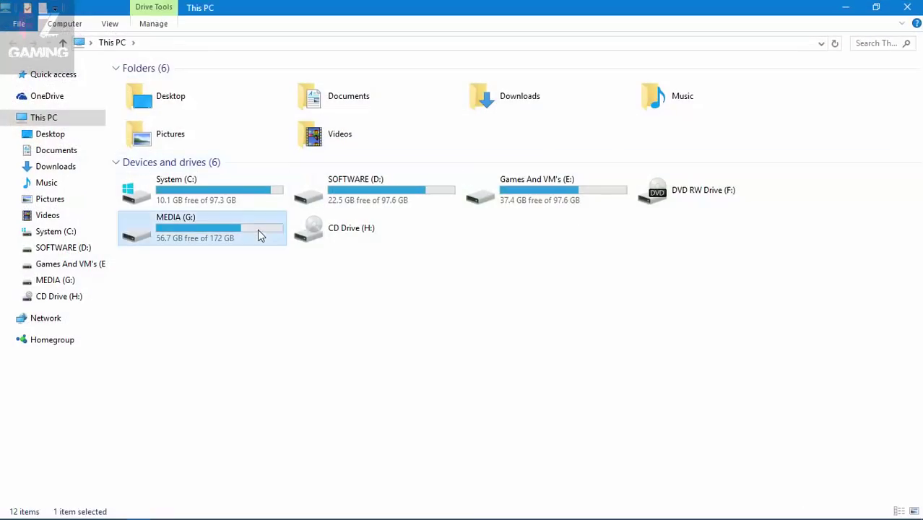
{"action": "double_click", "coordinate": [258, 233]}
{"action": "double_click", "coordinate": [165, 199]}
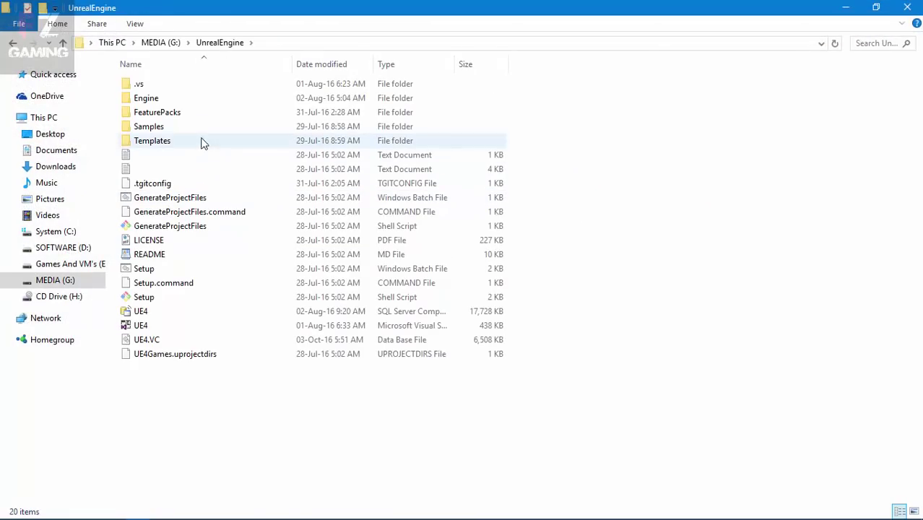
Point out the Setup batch file and the GenerateProjectFiles batch file in the UnrealEngine folder
{"action": "left_click_drag", "start_coordinate": [568, 119], "coordinate": [419, 295]}
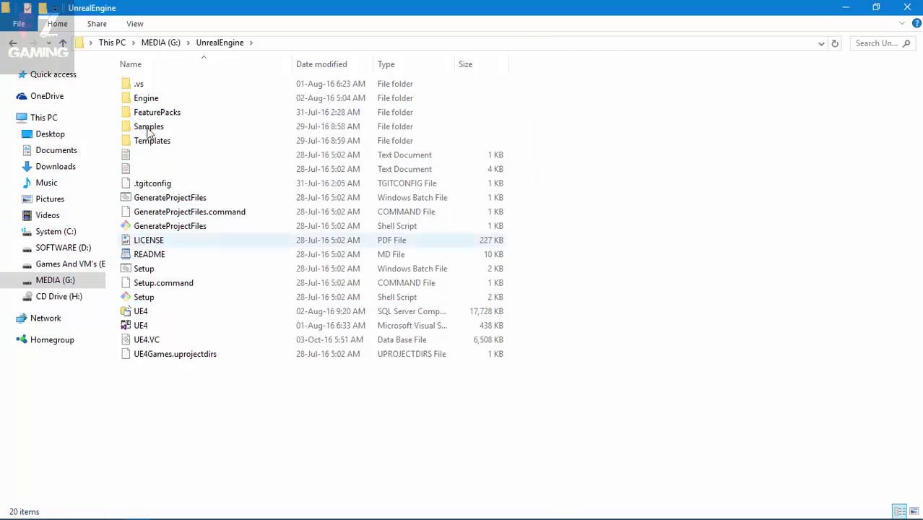
{"action": "left_click", "coordinate": [162, 272]}
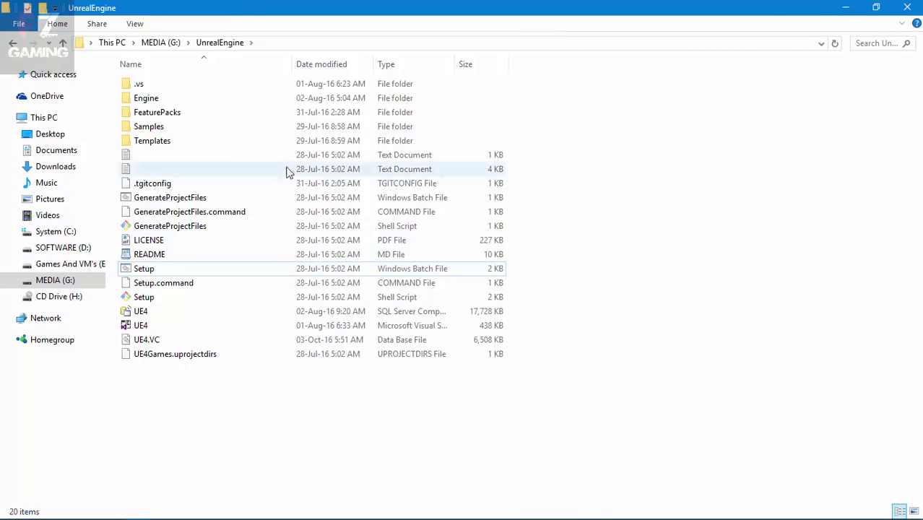
{"action": "left_click", "coordinate": [174, 201]}
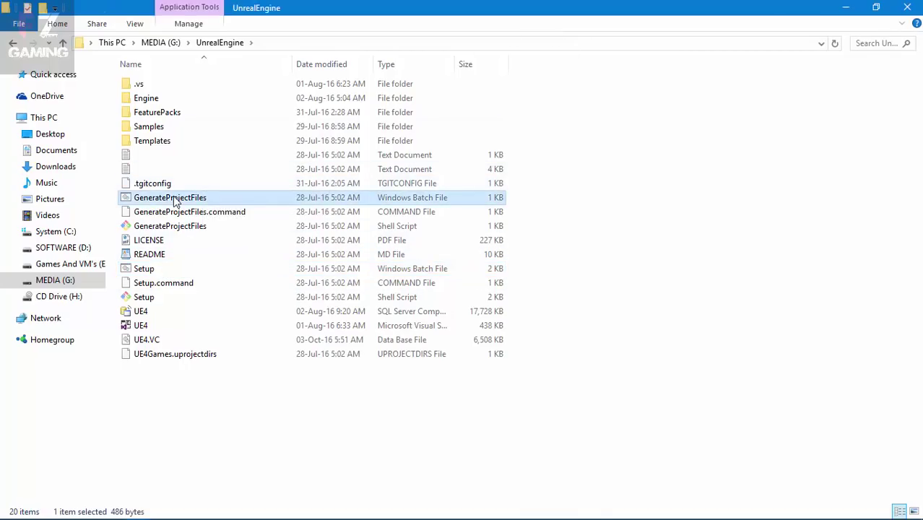
Point out the UE4 solution file in the UnrealEngine folder and open the Engine\Binaries\Win64 folder
{"action": "left_click", "coordinate": [174, 329]}
{"action": "left_click", "coordinate": [167, 430]}
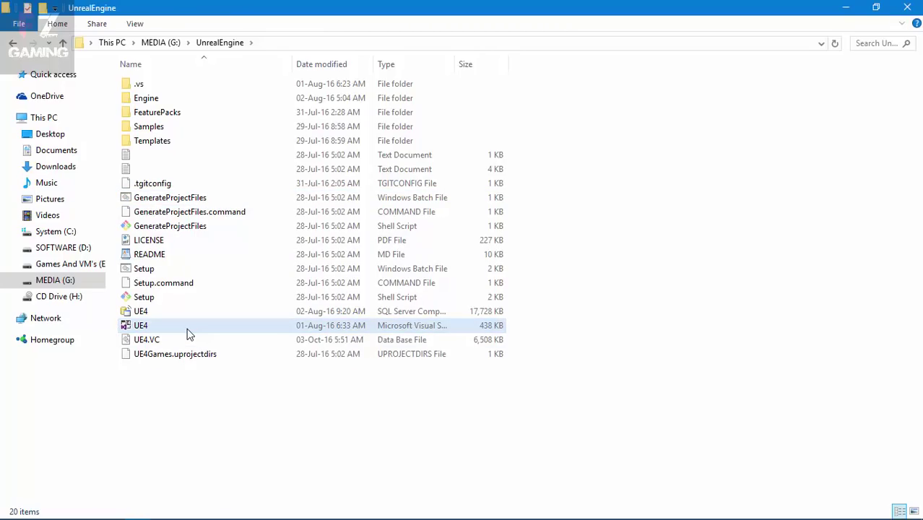
{"action": "double_click", "coordinate": [167, 99]}
{"action": "double_click", "coordinate": [165, 98]}
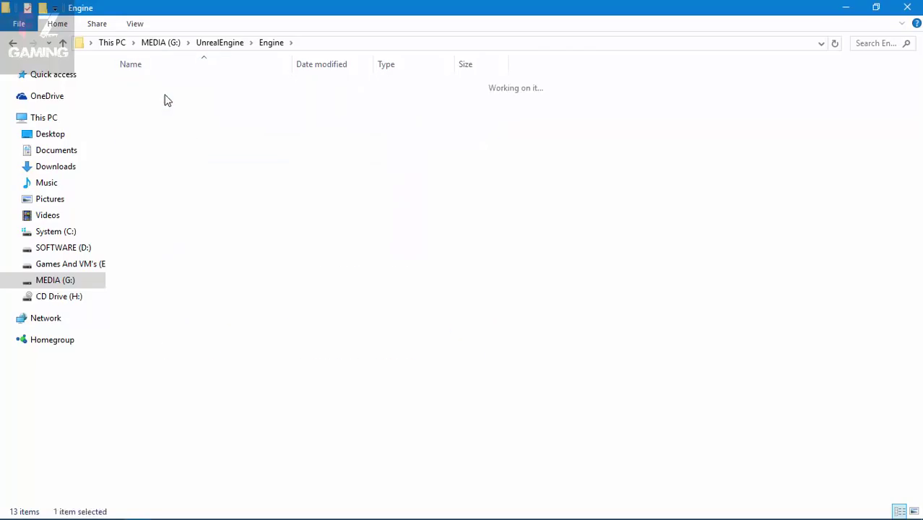
{"action": "left_click", "coordinate": [14, 45]}
{"action": "double_click", "coordinate": [167, 85]}
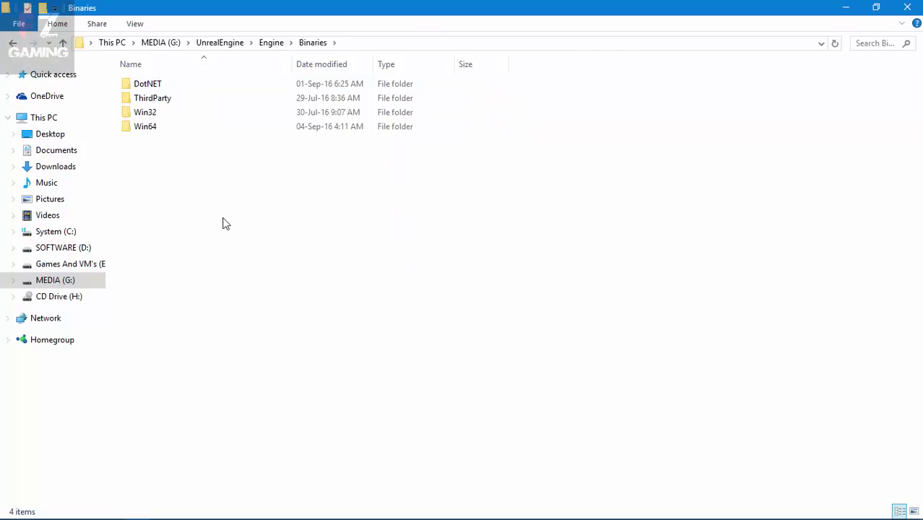
{"action": "double_click", "coordinate": [158, 129]}
Locate the UE4Editor application in the Win64 folder and close the File Explorer window
{"action": "scroll", "coordinate": [268, 238], "scroll_direction": "down", "scroll_amount": 15}
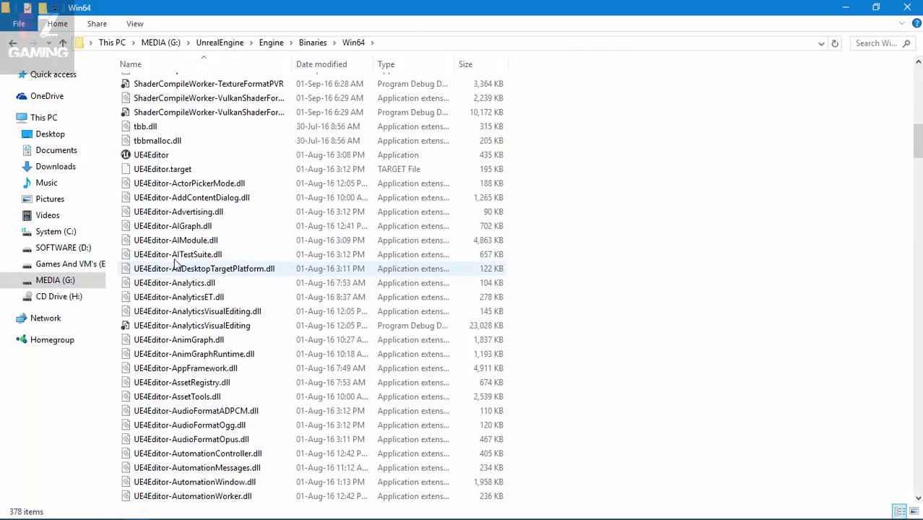
{"action": "left_click", "coordinate": [173, 156]}
{"action": "left_click", "coordinate": [907, 7]}
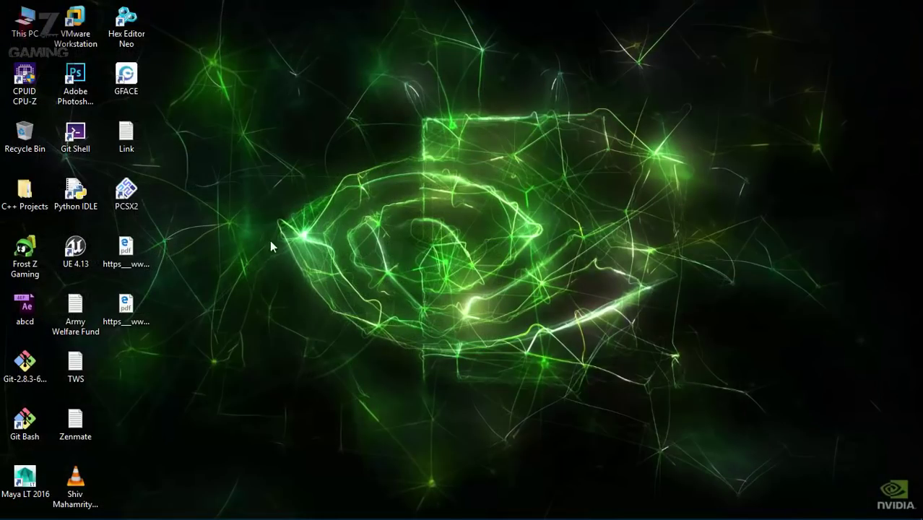
Launch UE 4.13 from the desktop, maximize the Unreal Project Browser, look over the existing projects and show the new project templates
{"action": "double_click", "coordinate": [75, 249]}
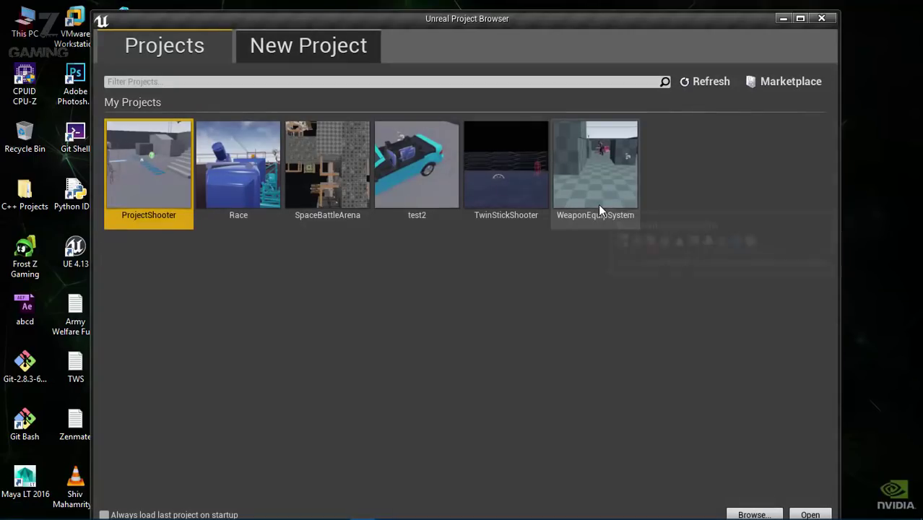
{"action": "left_click", "coordinate": [799, 19]}
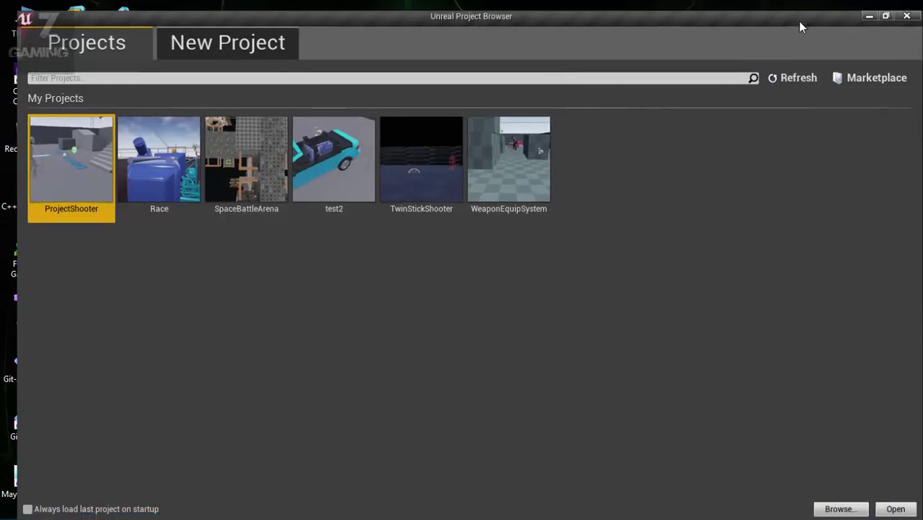
{"action": "left_click", "coordinate": [119, 170]}
{"action": "left_click", "coordinate": [246, 167]}
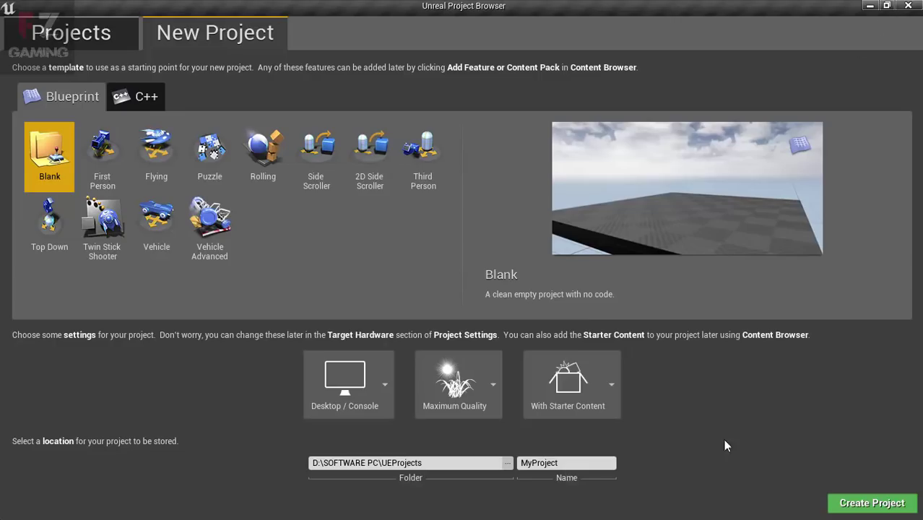
Preview the Blueprint templates Twin Stick Shooter, Side Scroller, Flying and First Person
{"action": "left_click", "coordinate": [103, 225]}
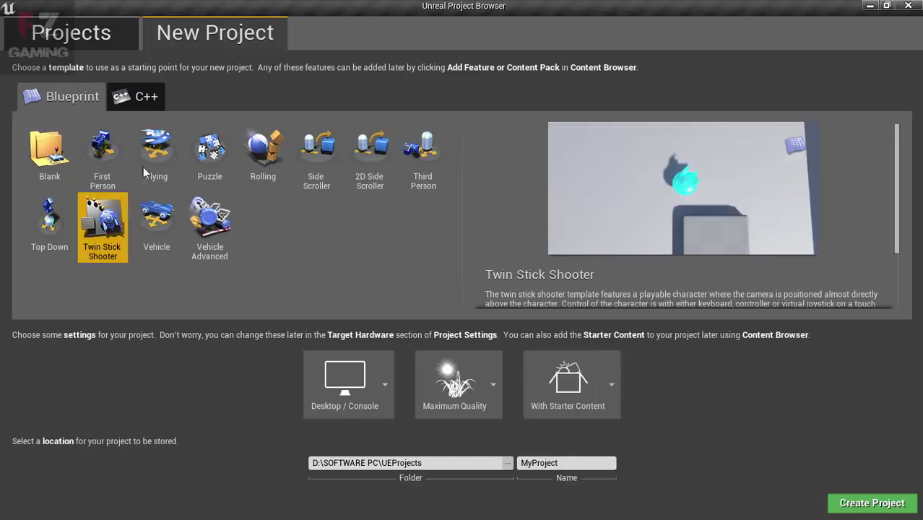
{"action": "left_click", "coordinate": [316, 153]}
{"action": "left_click", "coordinate": [154, 152]}
{"action": "left_click", "coordinate": [106, 147]}
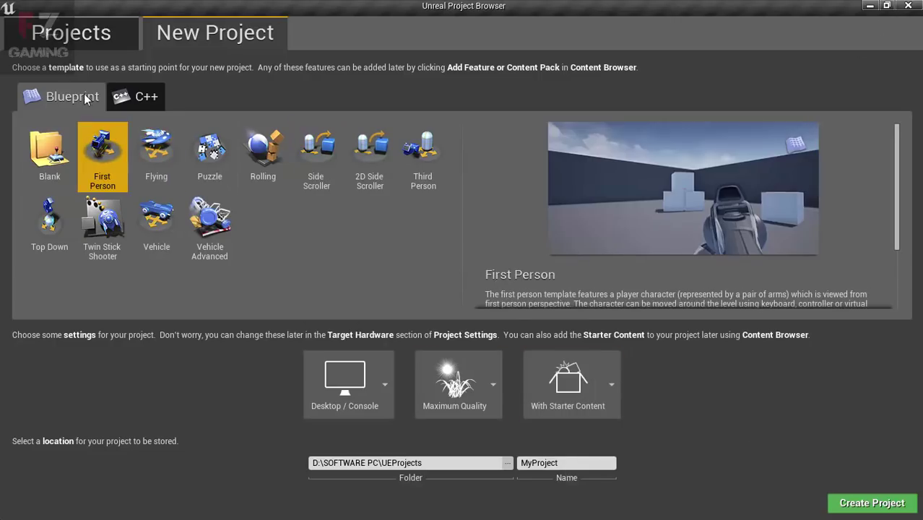
Preview the C++ templates Puzzle and Side Scroller, and return to the Blueprint templates
{"action": "left_click", "coordinate": [136, 96]}
{"action": "left_click", "coordinate": [209, 152]}
{"action": "left_click", "coordinate": [312, 160]}
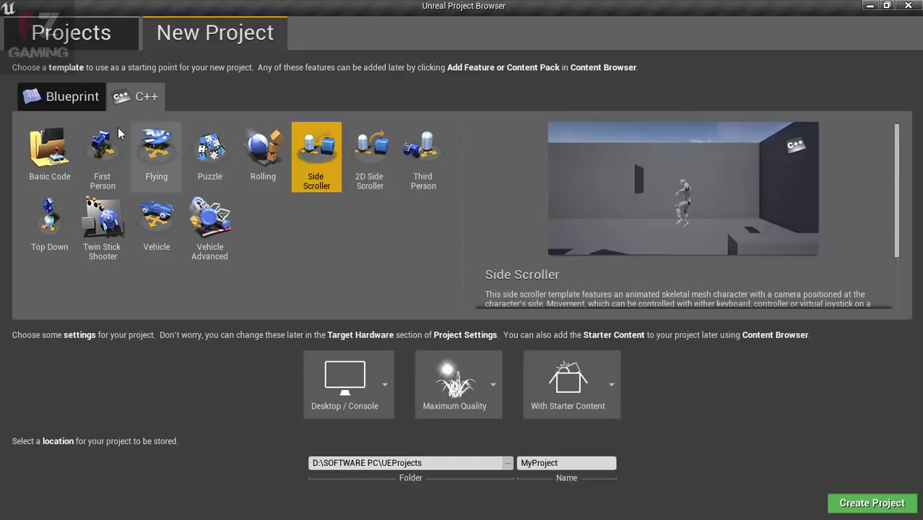
{"action": "left_click", "coordinate": [65, 96]}
{"action": "key", "text": "super"}
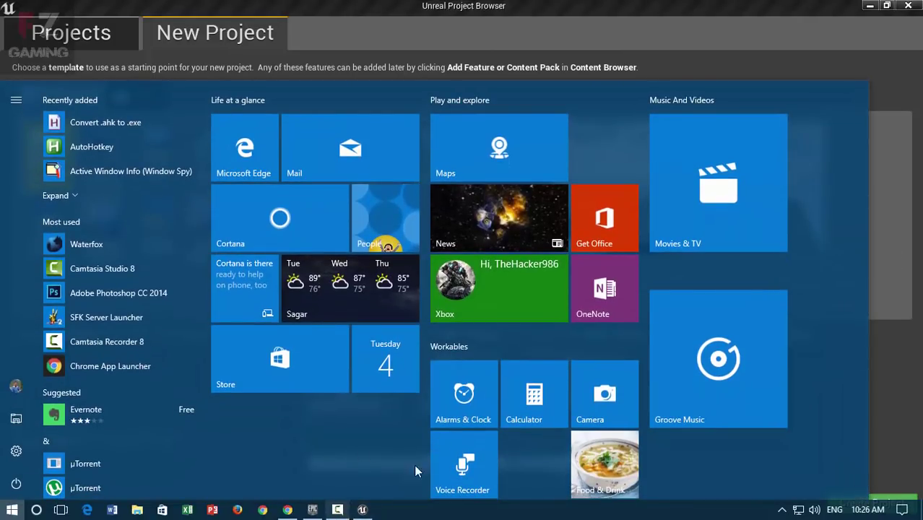
{"action": "key", "text": "super"}
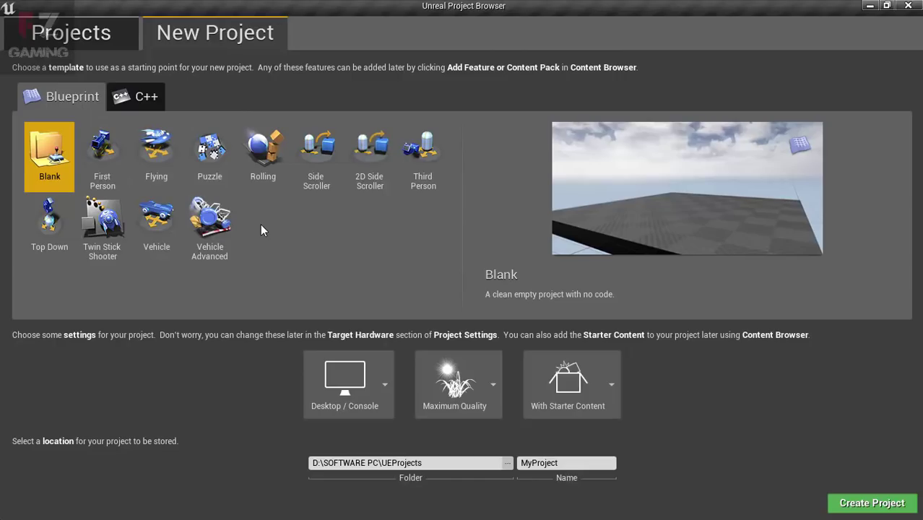
{"action": "key", "text": "super"}
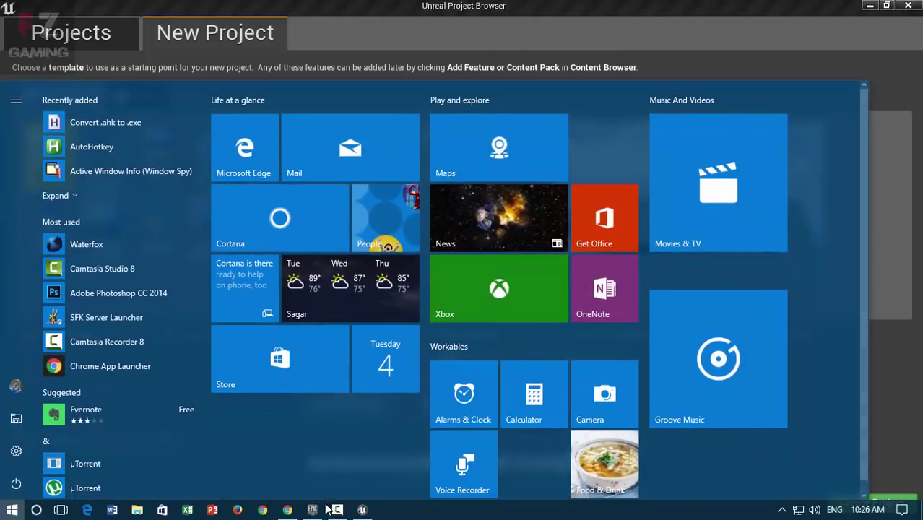